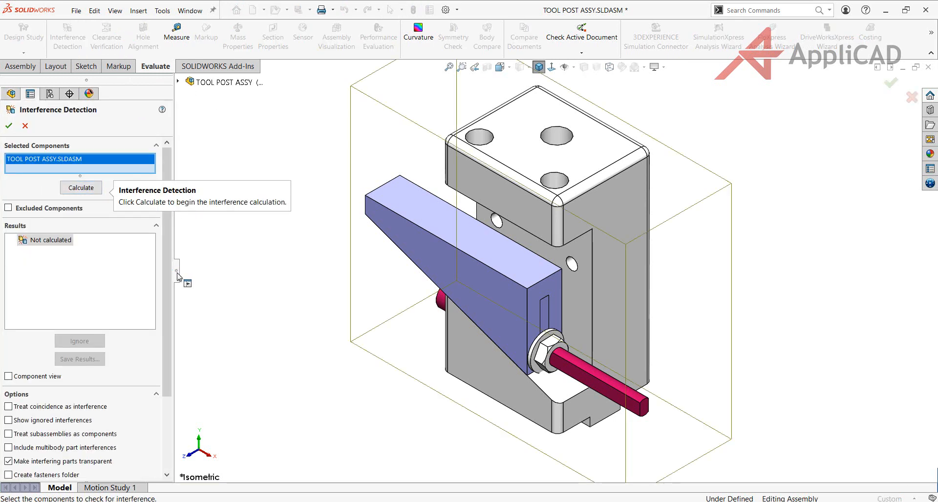
# Step: Review the interference detection options and calculate interferences for the whole tool post assembly
pyautogui.moveTo(177, 274); pyautogui.dragTo(202, 275)
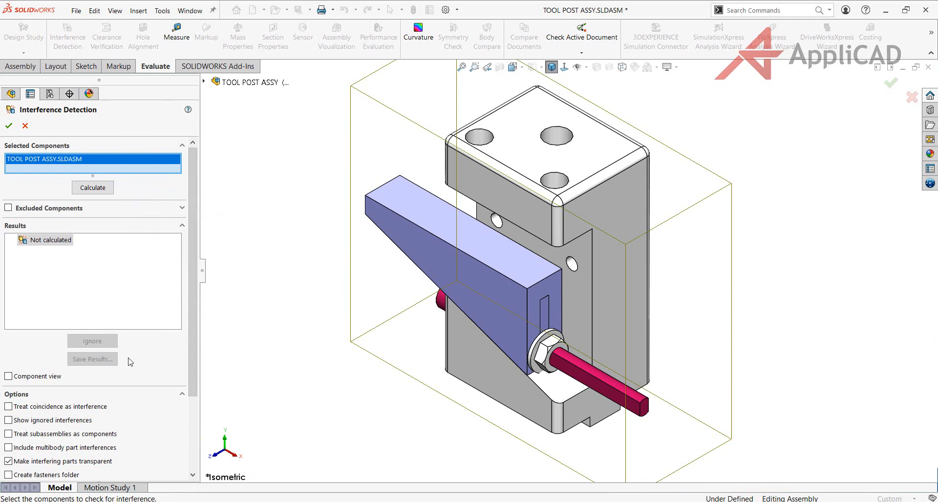
pyautogui.scroll(-3, 131, 369)
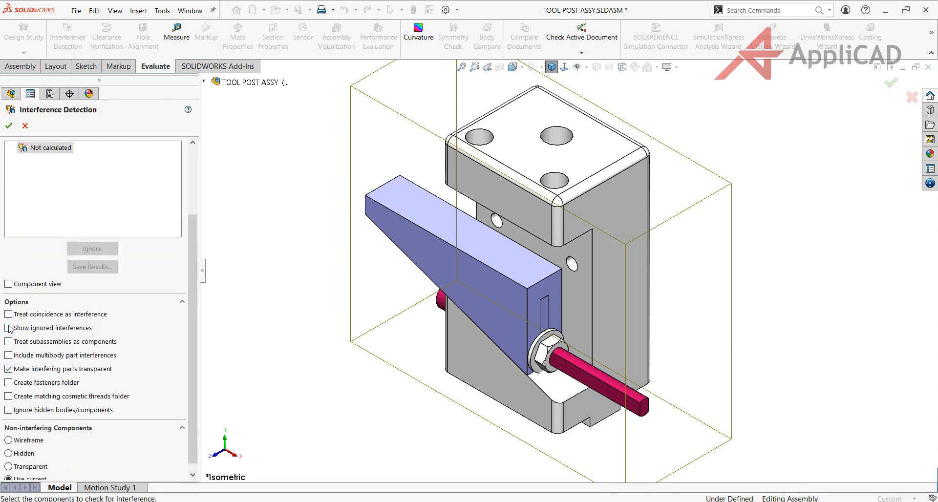
pyautogui.scroll(-1, 9, 319)
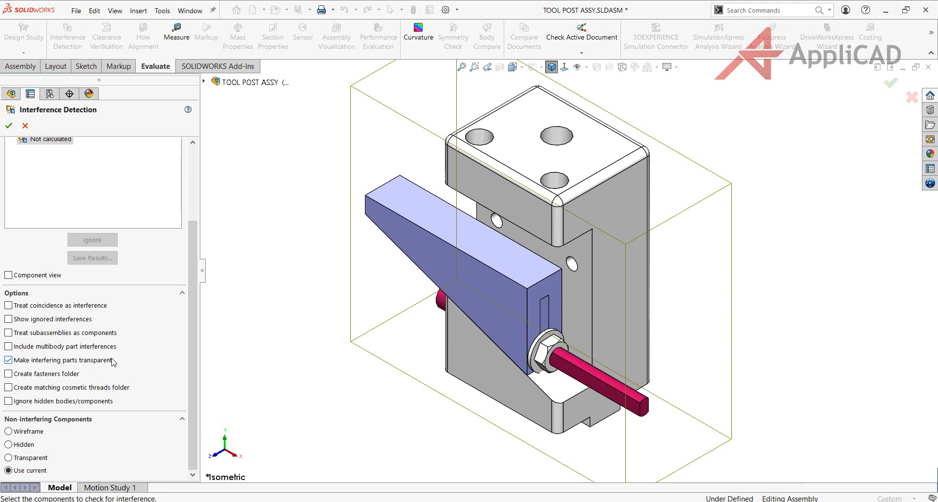
pyautogui.moveTo(192, 327); pyautogui.dragTo(191, 253)
pyautogui.click(93, 187)
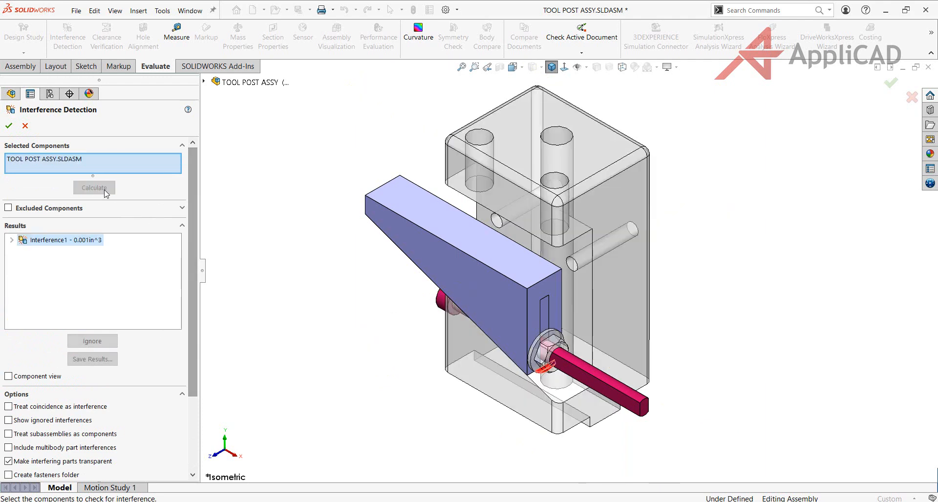
# Step: Examine the highlighted interference volume between the nut and the tool post body up close and from several angles
pyautogui.scroll(-6, 570, 332)
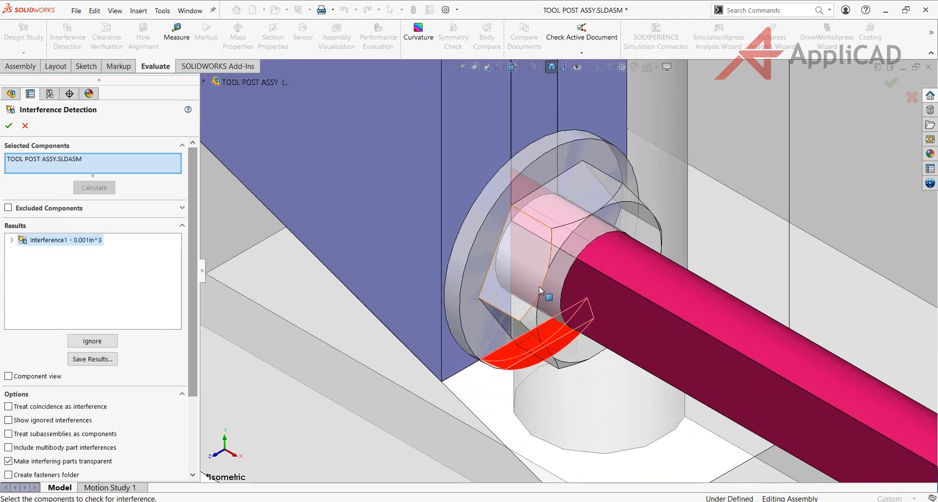
pyautogui.scroll(8, 568, 282)
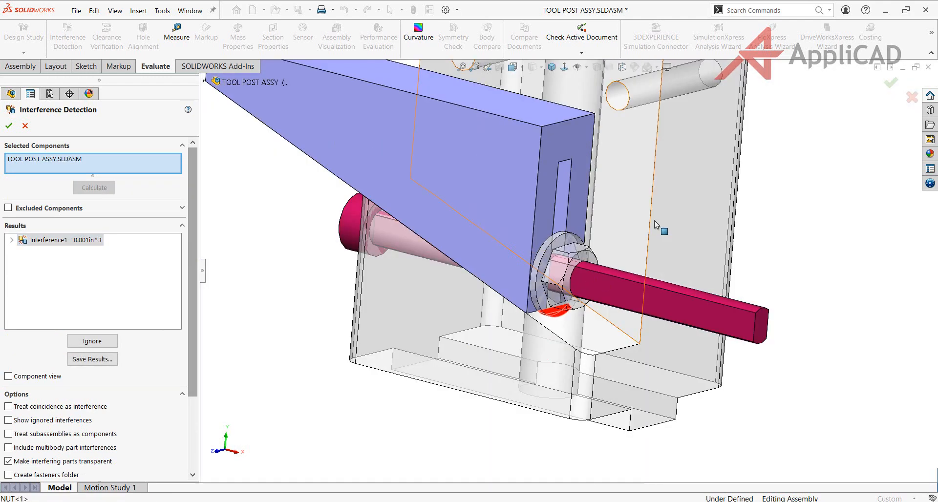
pyautogui.scroll(-4, 559, 302)
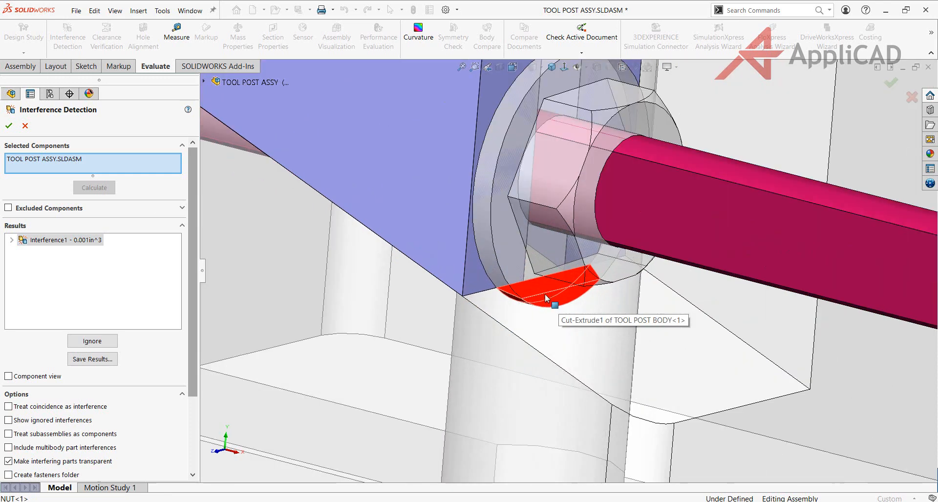
pyautogui.scroll(-6, 552, 306)
pyautogui.scroll(-2, 535, 293)
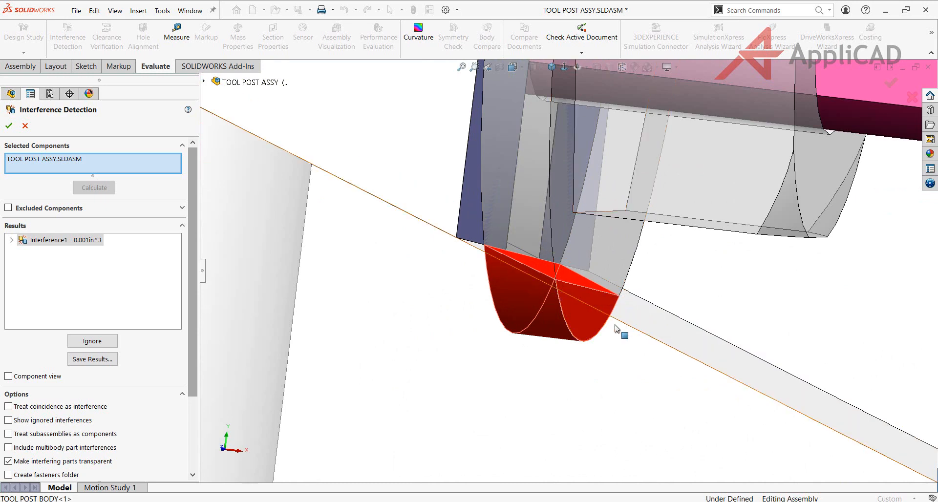
pyautogui.scroll(4, 618, 327)
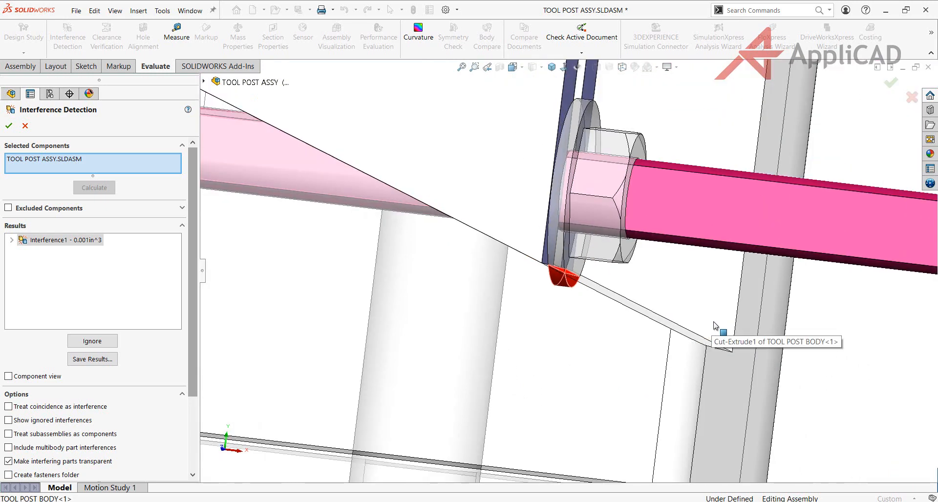
pyautogui.scroll(4, 714, 326)
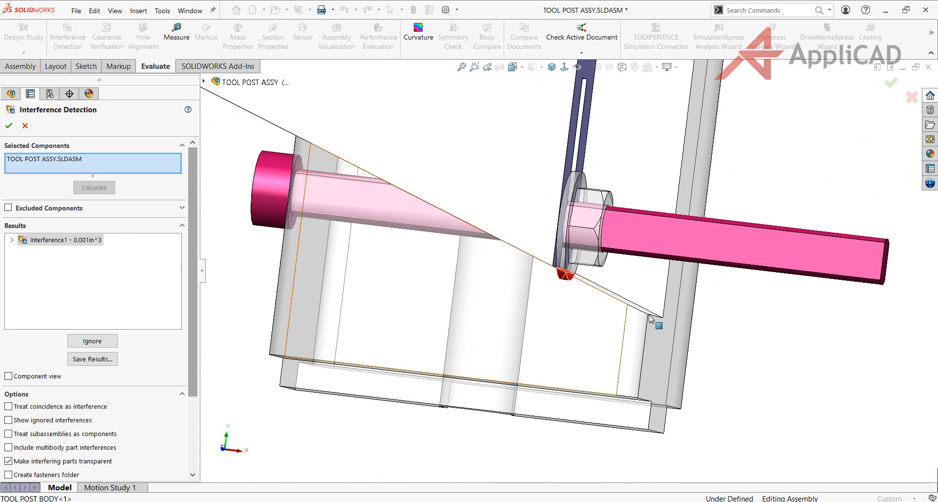
pyautogui.scroll(4, 575, 304)
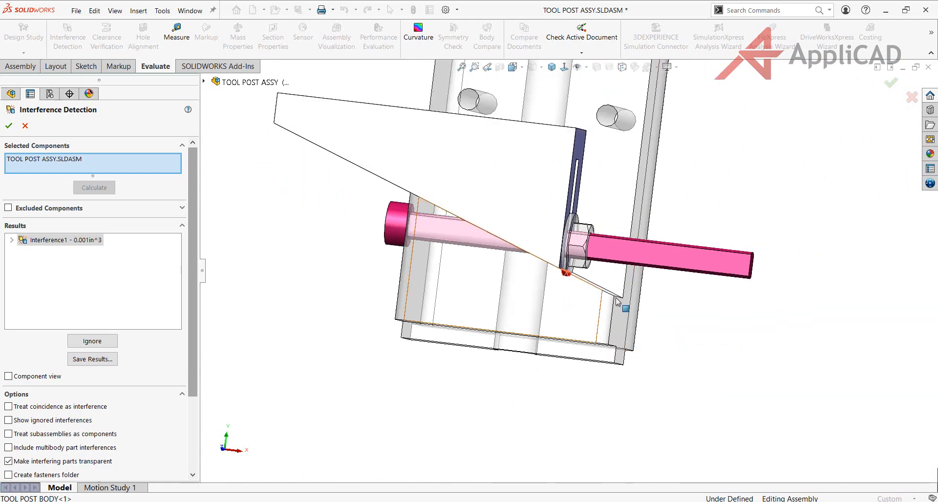
# Step: Leave the interference check and, in the front view, slide the wedge down the slope toward the free end of the adjusting screw
pyautogui.click(513, 72)
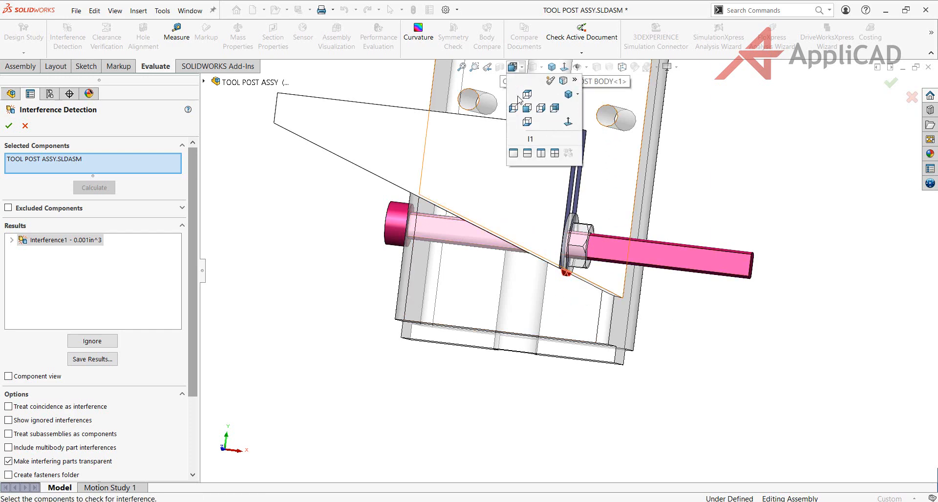
pyautogui.click(516, 93)
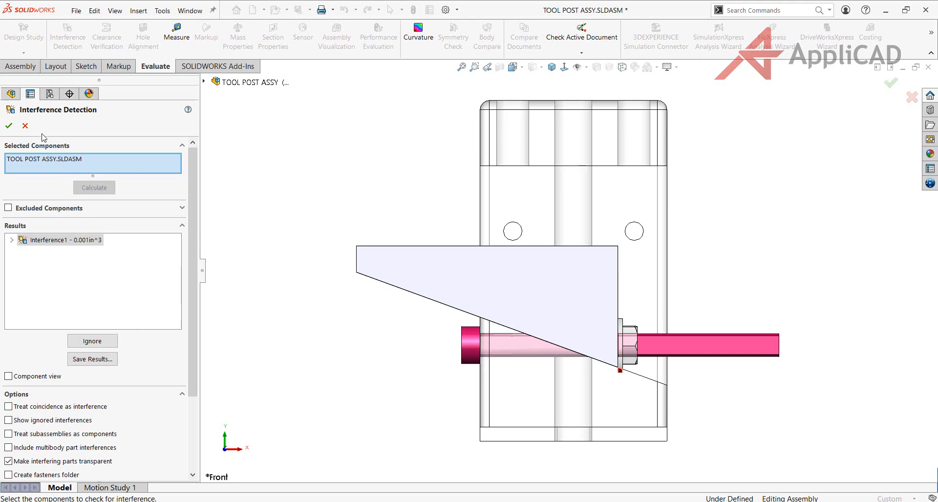
pyautogui.click(25, 125)
pyautogui.moveTo(494, 259); pyautogui.dragTo(575, 299)
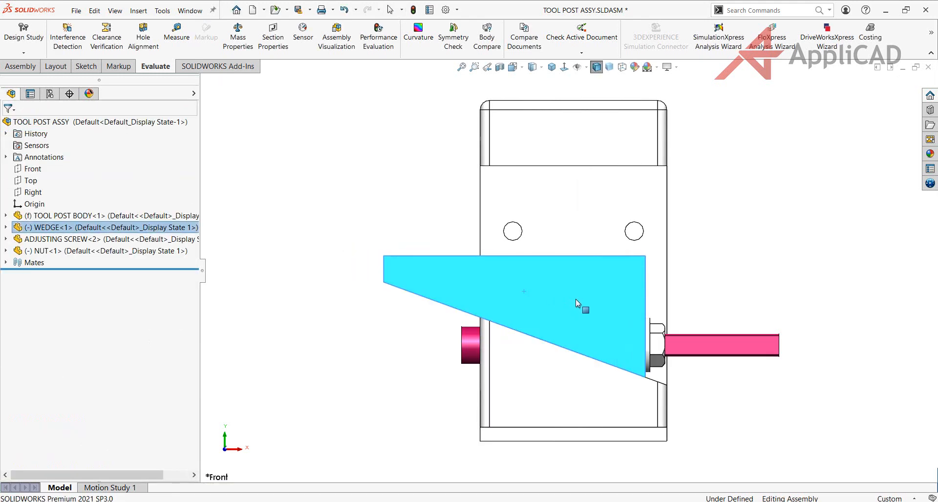
pyautogui.click(725, 251)
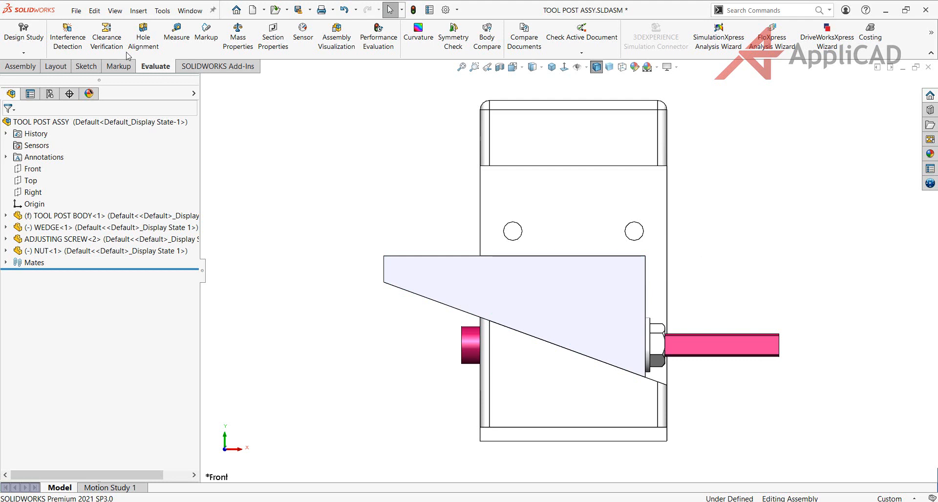
# Step: Recalculate interferences for the whole assembly and inspect the area around the nut and wedge
pyautogui.click(74, 41)
pyautogui.click(94, 187)
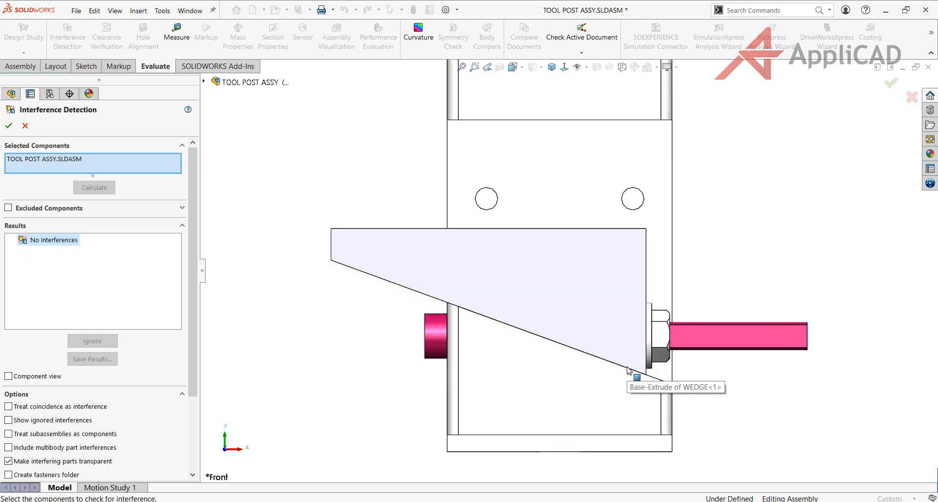
pyautogui.scroll(-3, 639, 387)
pyautogui.moveTo(714, 350); pyautogui.dragTo(685, 374, button='middle')
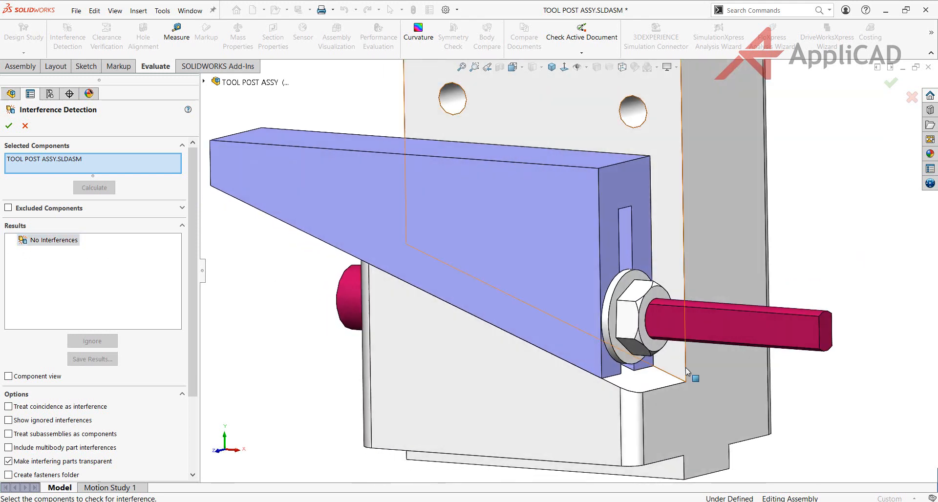
# Step: Treat coincidence as interference, recalculate the results, and inspect the highlighted contact area at the nut
pyautogui.click(11, 407)
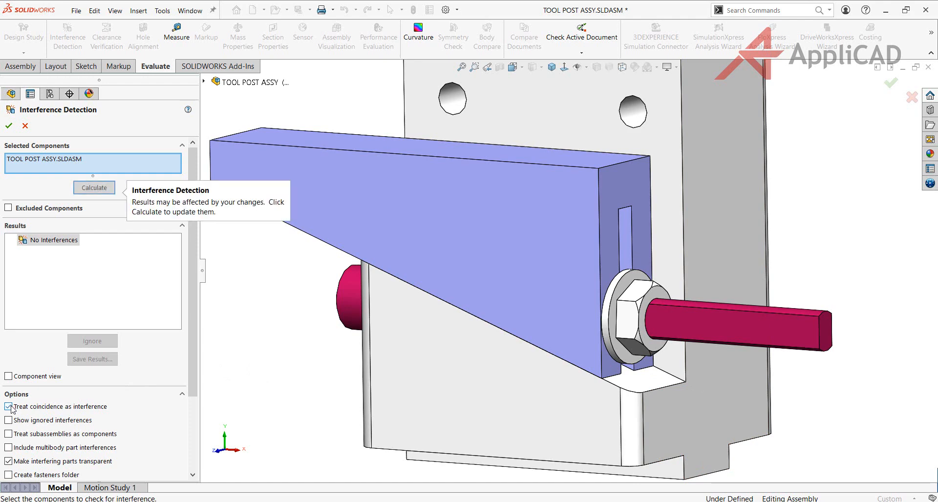
pyautogui.click(95, 189)
pyautogui.moveTo(655, 354); pyautogui.dragTo(642, 360, button='middle')
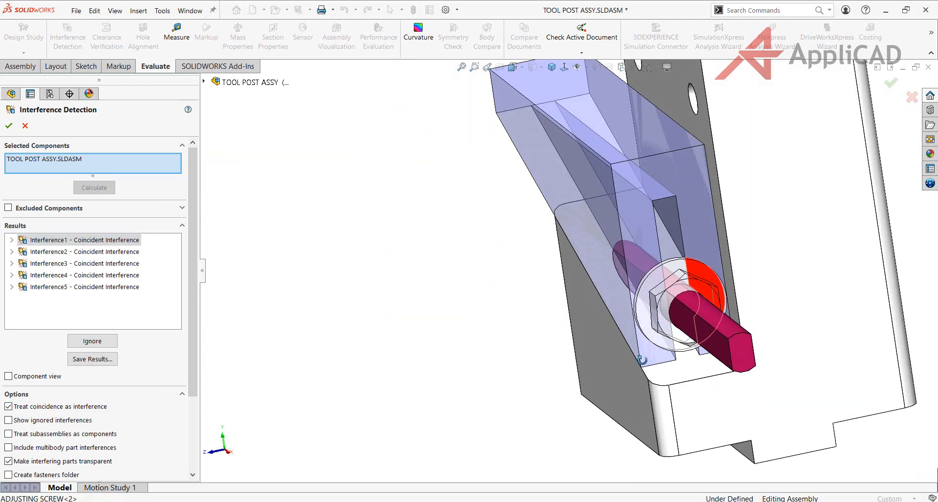
pyautogui.scroll(-8, 699, 276)
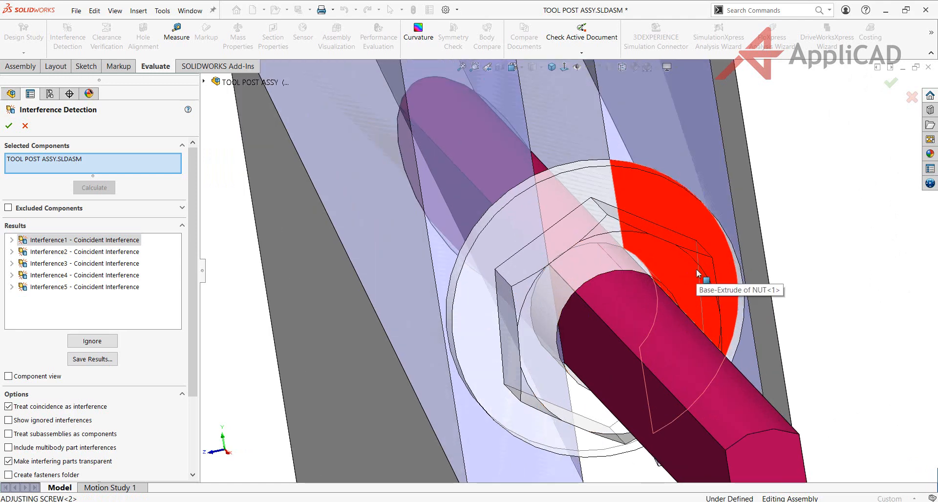
pyautogui.scroll(5, 699, 276)
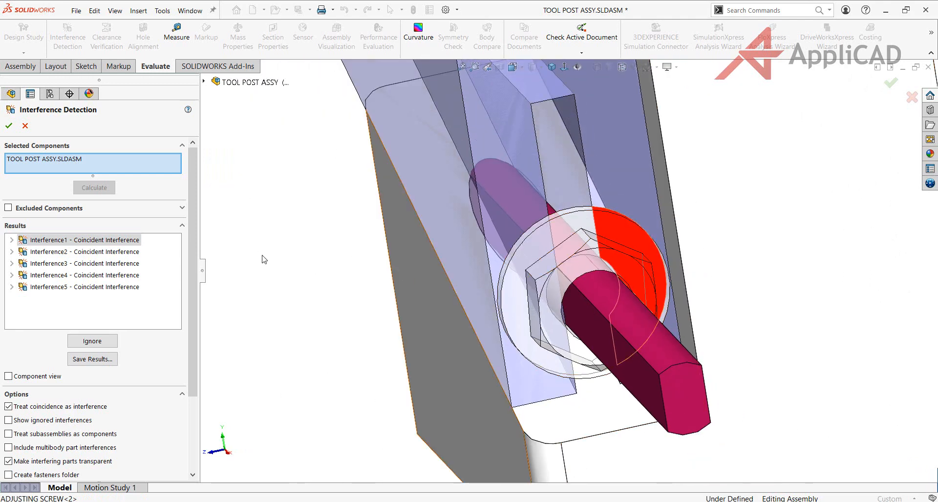
# Step: Review the remaining coincident interference results one by one in the model and close the interference check
pyautogui.click(106, 254)
pyautogui.click(101, 264)
pyautogui.click(98, 286)
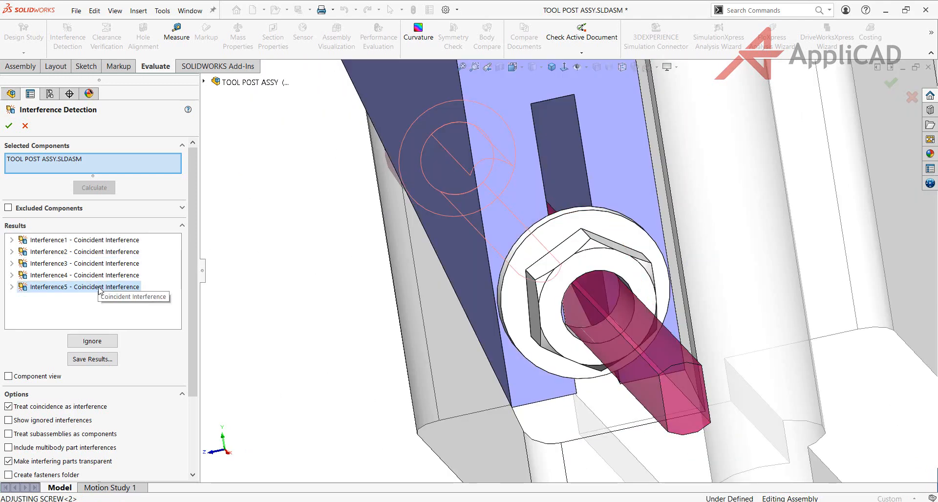
pyautogui.click(97, 277)
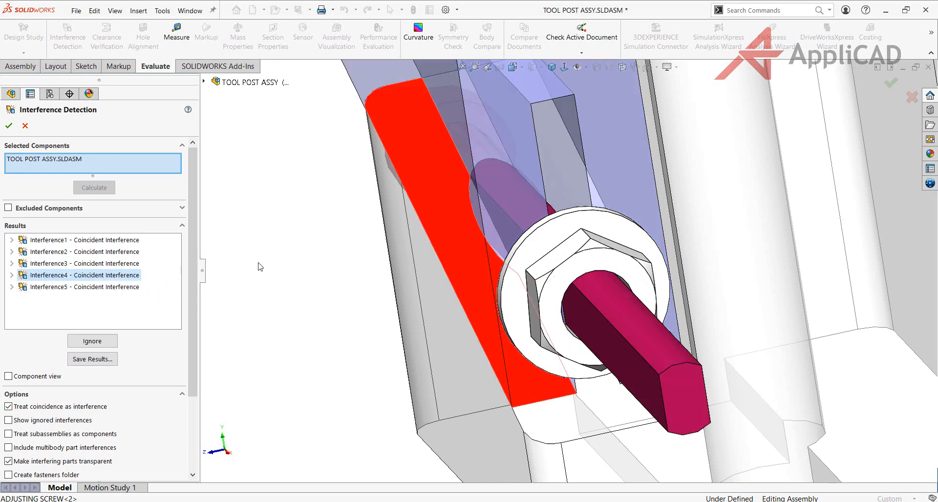
pyautogui.click(25, 126)
# Step: Return to the isometric view and hide the nut component on the adjusting screw
pyautogui.click(553, 67)
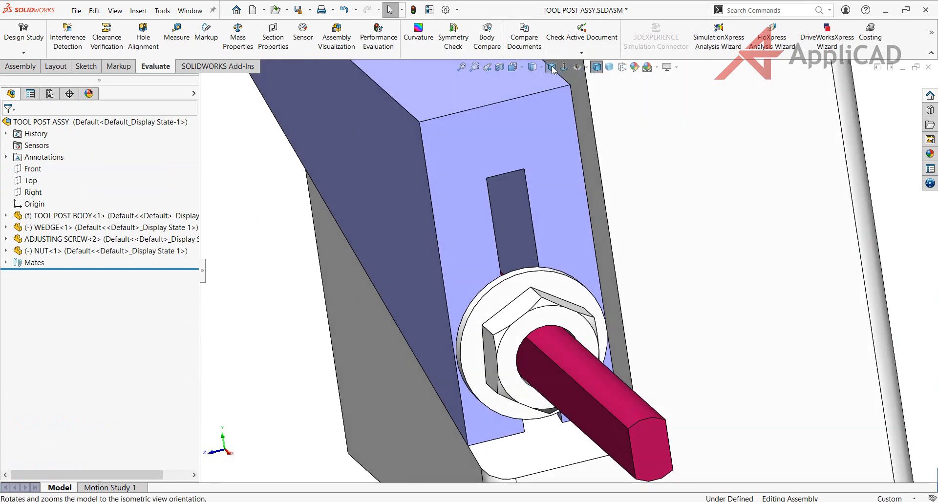
pyautogui.scroll(-2, 536, 361)
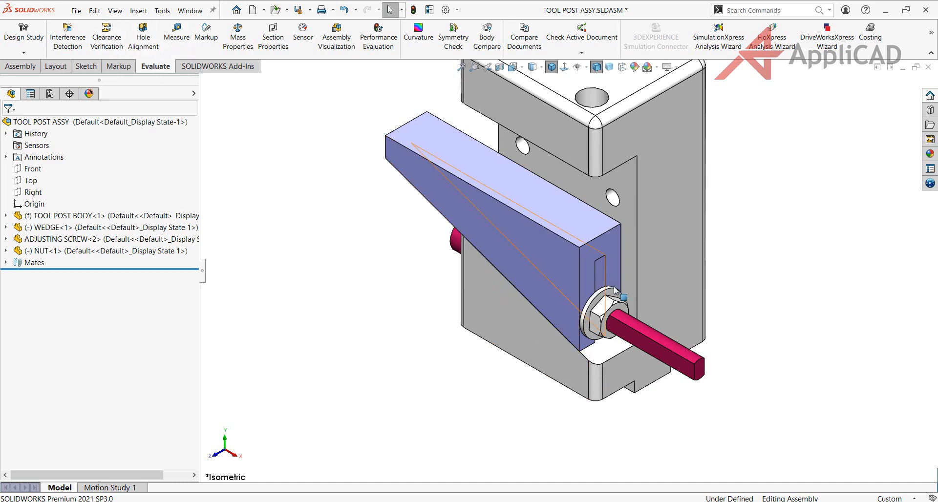
pyautogui.rightClick(607, 307)
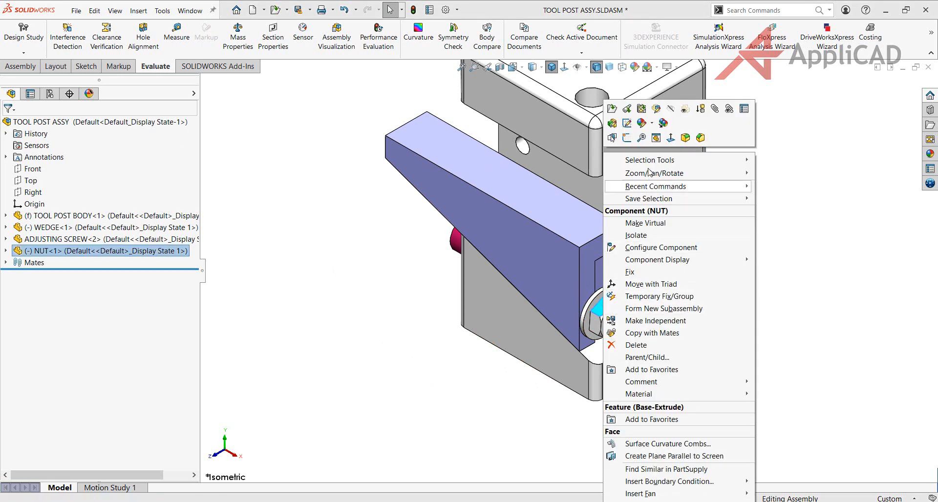
pyautogui.click(671, 109)
pyautogui.click(777, 216)
# Step: Examine the gap between the adjusting screw and the slot in the wedge
pyautogui.scroll(-3, 623, 327)
pyautogui.scroll(-4, 611, 324)
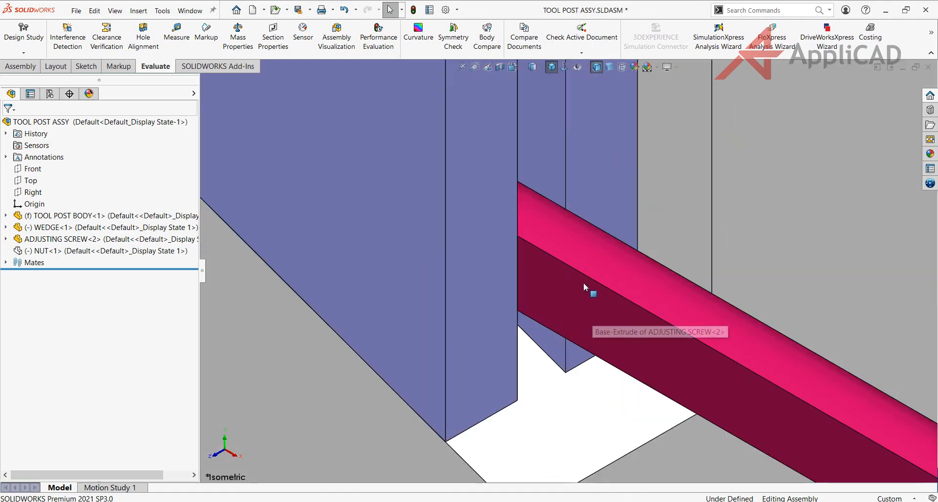
pyautogui.click(599, 260)
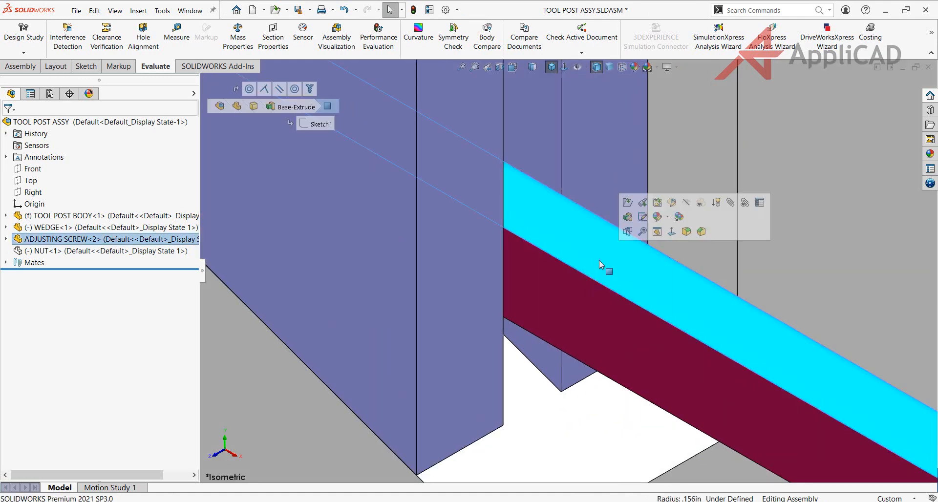
pyautogui.scroll(3, 357, 231)
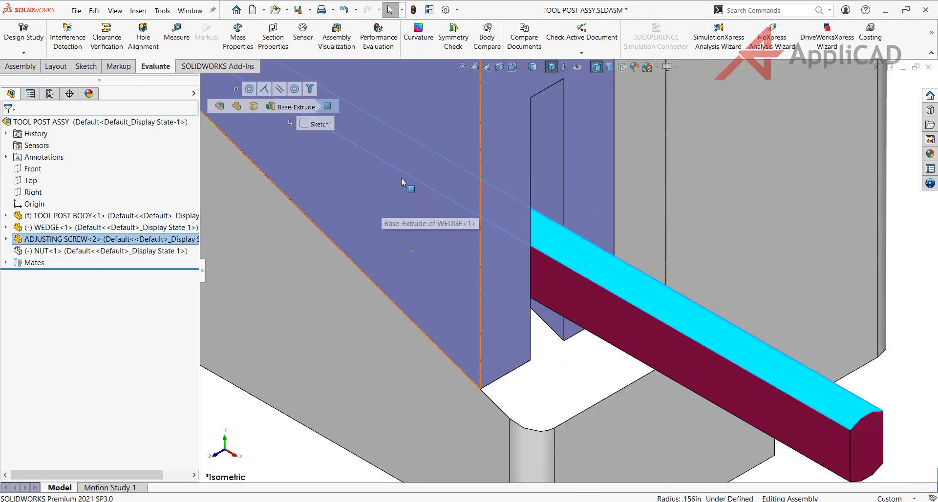
pyautogui.click(401, 178)
pyautogui.scroll(-2, 412, 207)
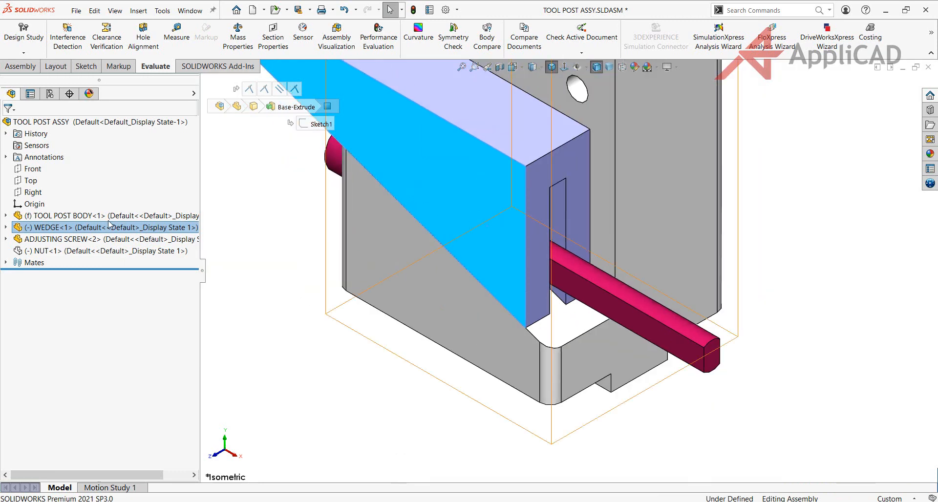
pyautogui.press('Escape')
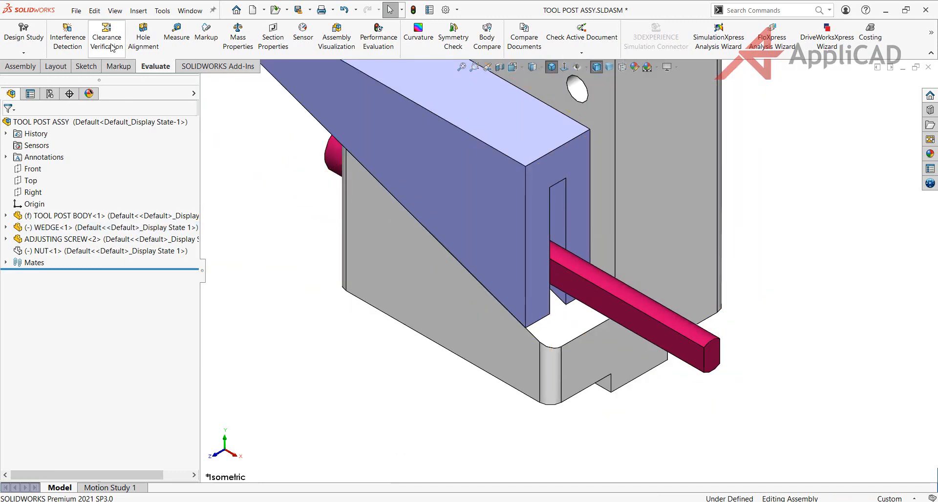
# Step: Start Clearance Verification with the wedge and the adjusting screw as the components to check
pyautogui.click(106, 37)
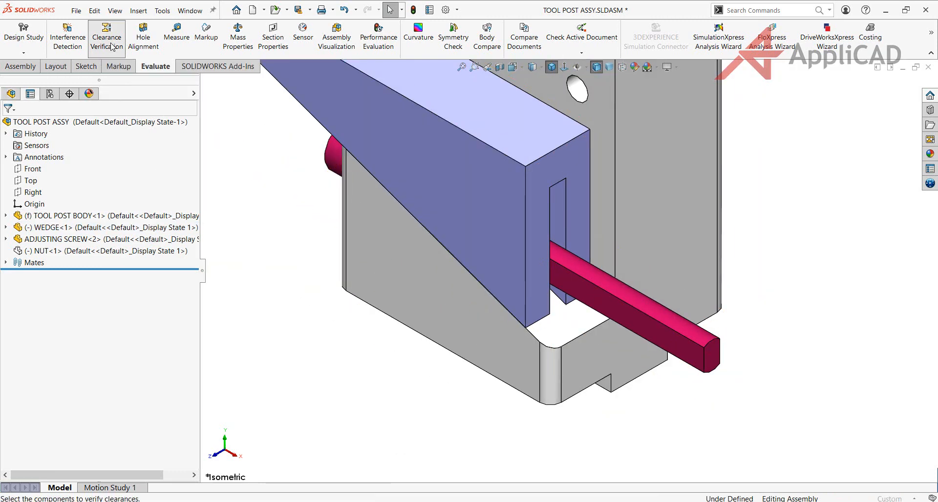
pyautogui.click(499, 225)
pyautogui.scroll(-3, 15, 181)
pyautogui.scroll(3, 22, 179)
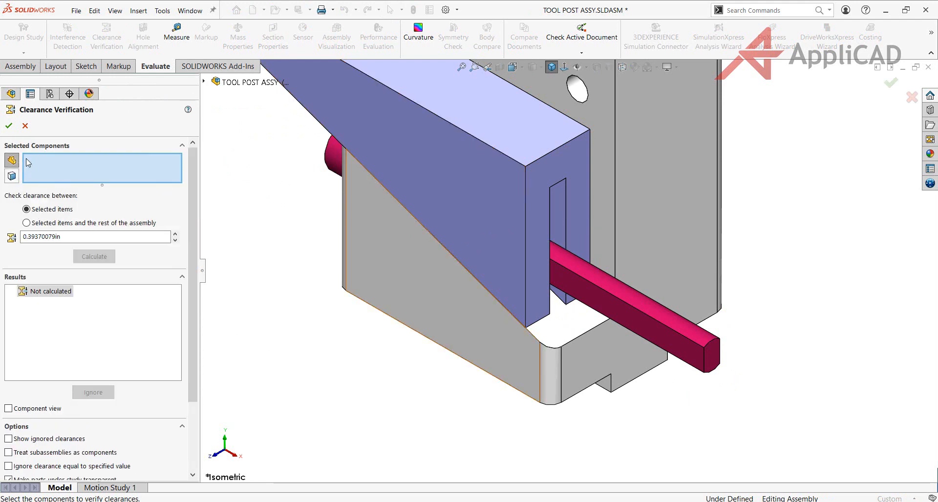
pyautogui.click(508, 172)
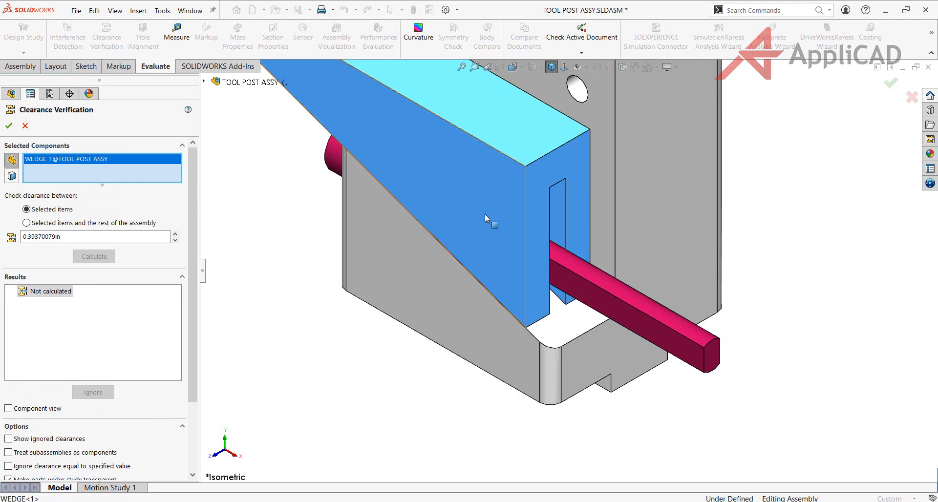
pyautogui.click(576, 276)
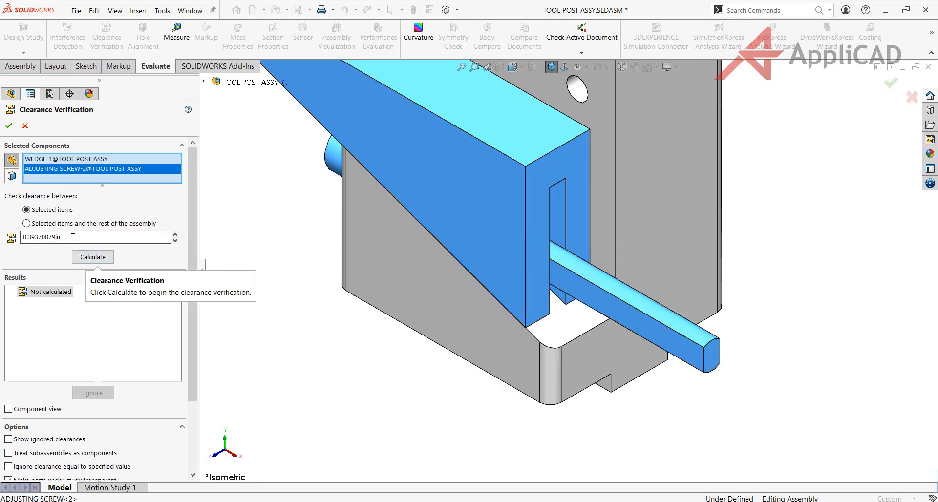
# Step: Calculate the clearance between the wedge and adjusting screw at the default minimum acceptable clearance, and inspect the result in the model
pyautogui.doubleClick(30, 238)
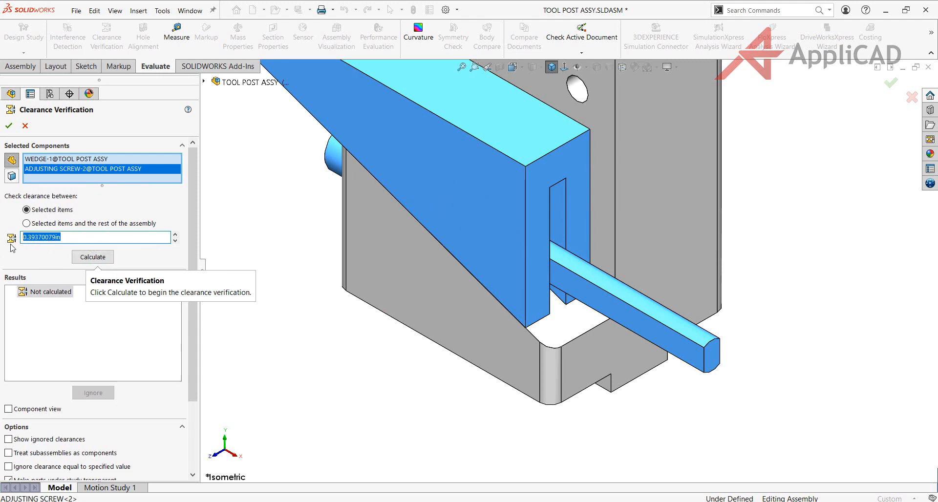
pyautogui.click(93, 259)
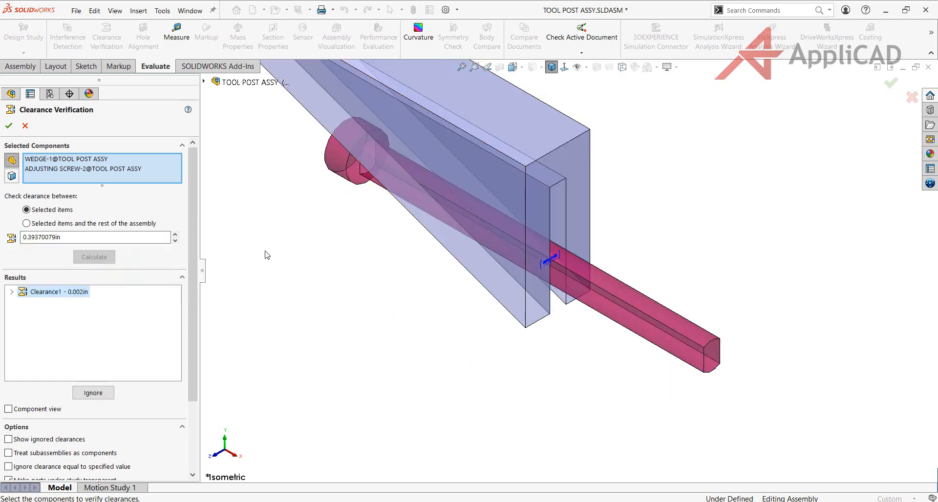
pyautogui.scroll(-2, 545, 259)
pyautogui.moveTo(544, 259)
pyautogui.mouseDown(button='middle')
pyautogui.moveTo(557, 276)
pyautogui.moveTo(522, 262)
pyautogui.moveTo(508, 218)
pyautogui.moveTo(568, 272)
pyautogui.mouseUp(button='middle')
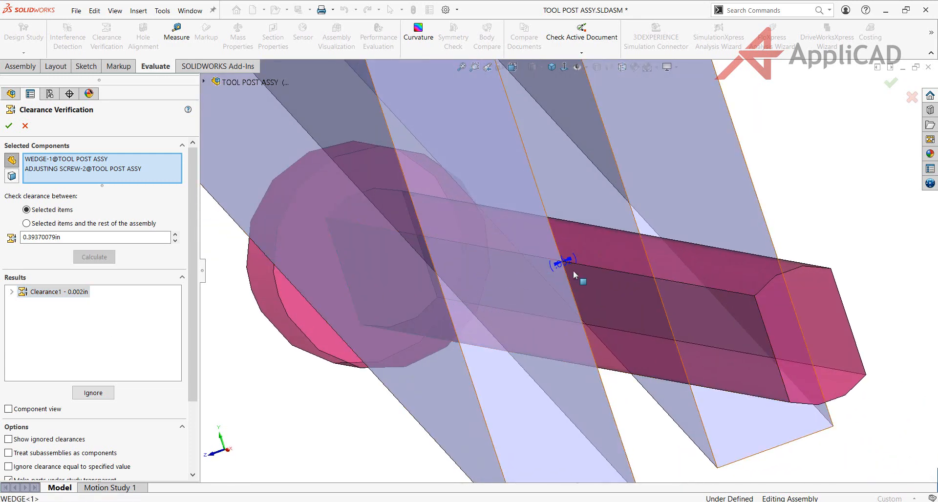
pyautogui.scroll(4, 570, 275)
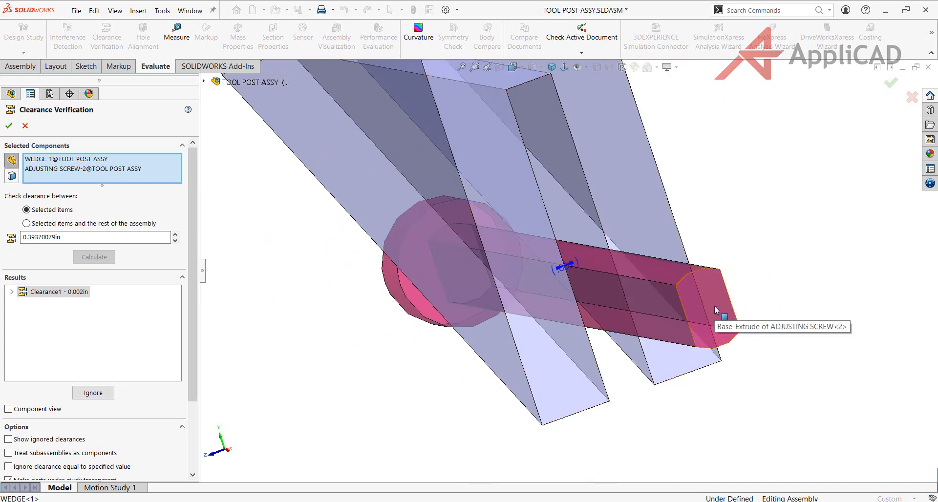
# Step: Set the minimum acceptable clearance to 0.002 in and recalculate the clearance between the wedge and the adjusting screw
pyautogui.moveTo(76, 239); pyautogui.dragTo(29, 233)
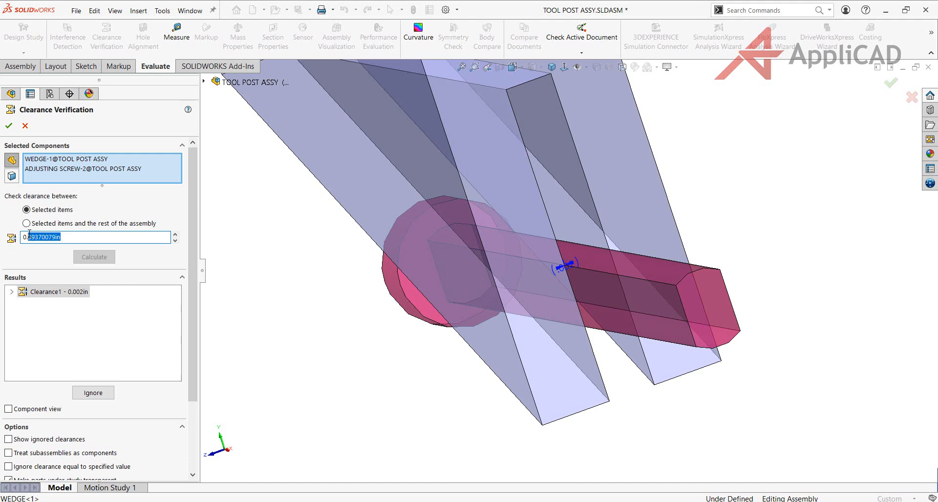
pyautogui.write('00')
pyautogui.click(92, 257)
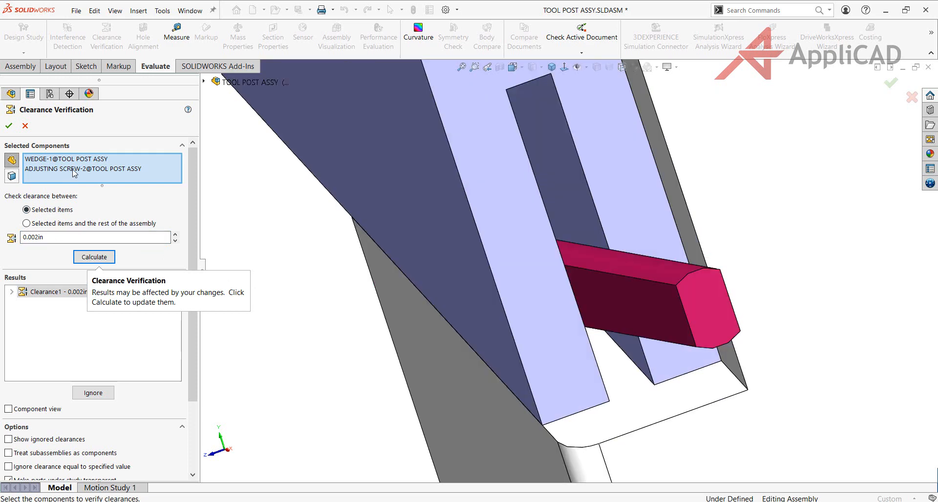
pyautogui.click(91, 257)
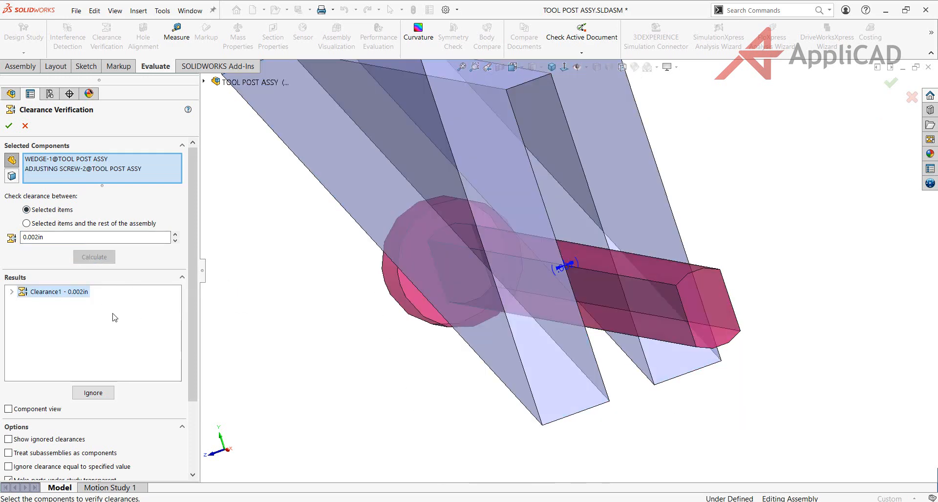
# Step: Lower the minimum acceptable clearance to 0.001 in and recalculate the clearance for the same two components
pyautogui.moveTo(45, 239); pyautogui.dragTo(38, 234)
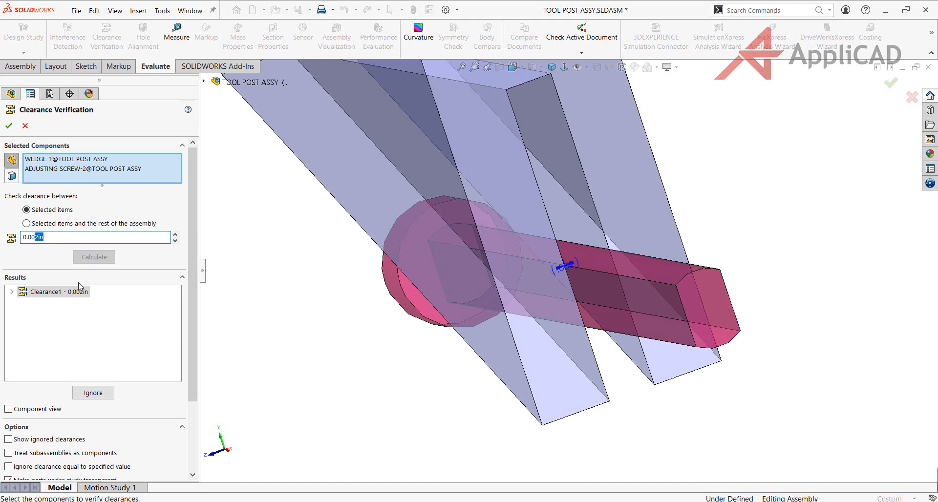
pyautogui.write('1')
pyautogui.click(76, 179)
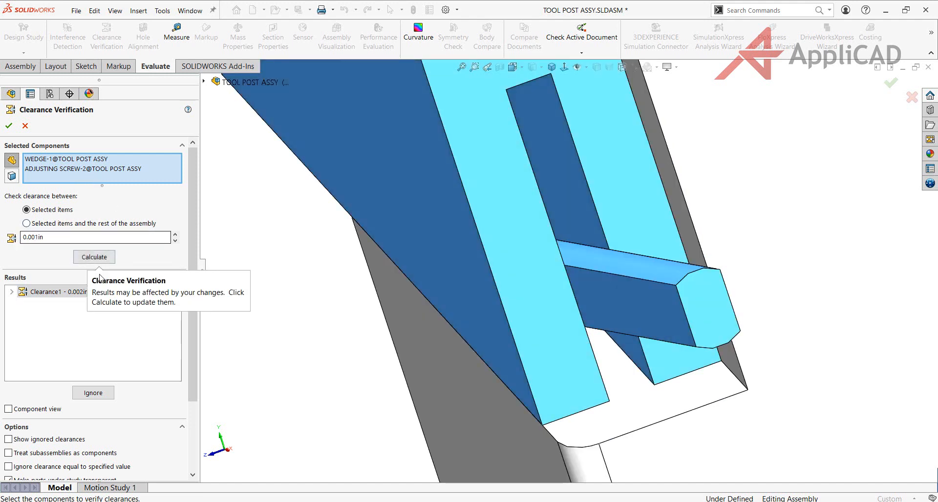
pyautogui.click(95, 262)
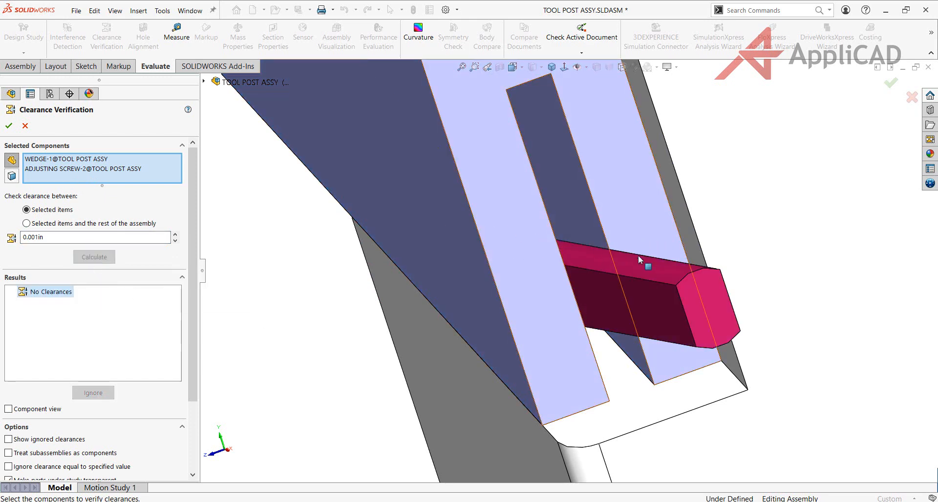
# Step: Return to the isometric view, look through the Clearance Verification options and close the clearance check
pyautogui.click(43, 237)
pyautogui.moveTo(43, 237); pyautogui.dragTo(23, 235)
pyautogui.moveTo(360, 295)
pyautogui.mouseDown(button='middle')
pyautogui.moveTo(314, 295)
pyautogui.moveTo(320, 306)
pyautogui.moveTo(361, 300)
pyautogui.mouseUp(button='middle')
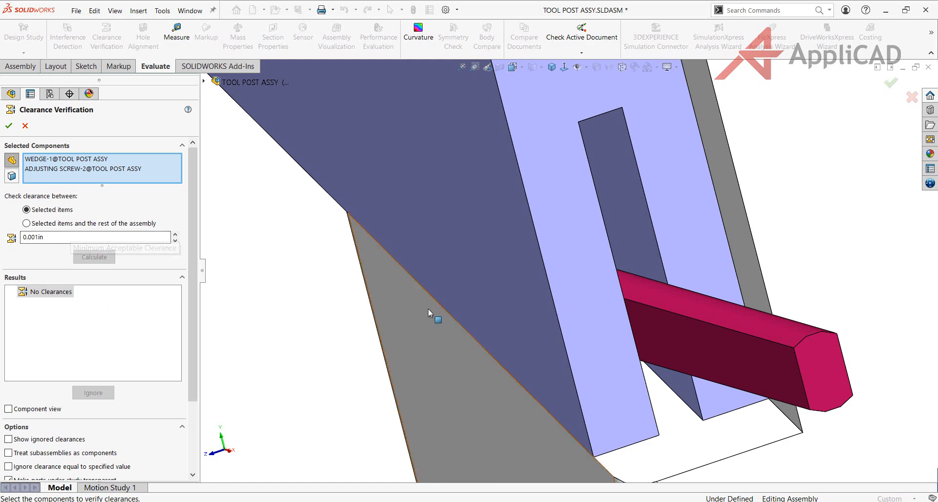
pyautogui.scroll(4, 429, 312)
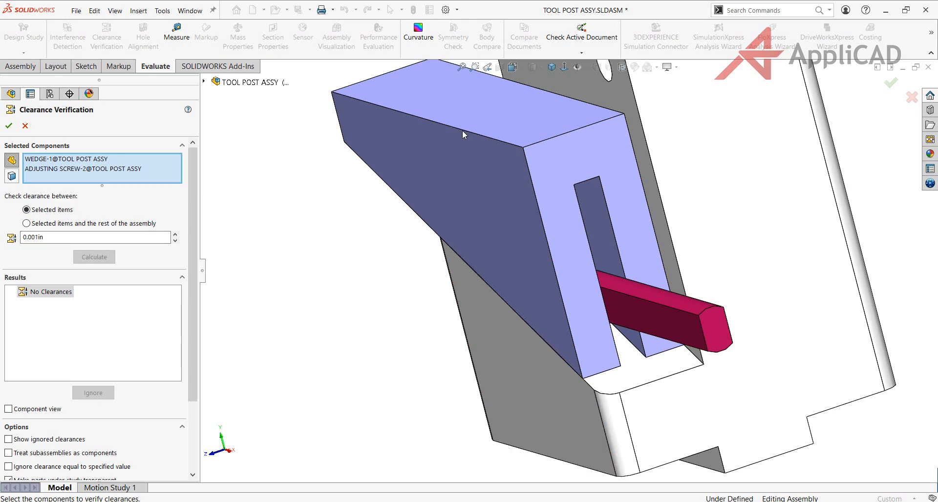
pyautogui.click(552, 67)
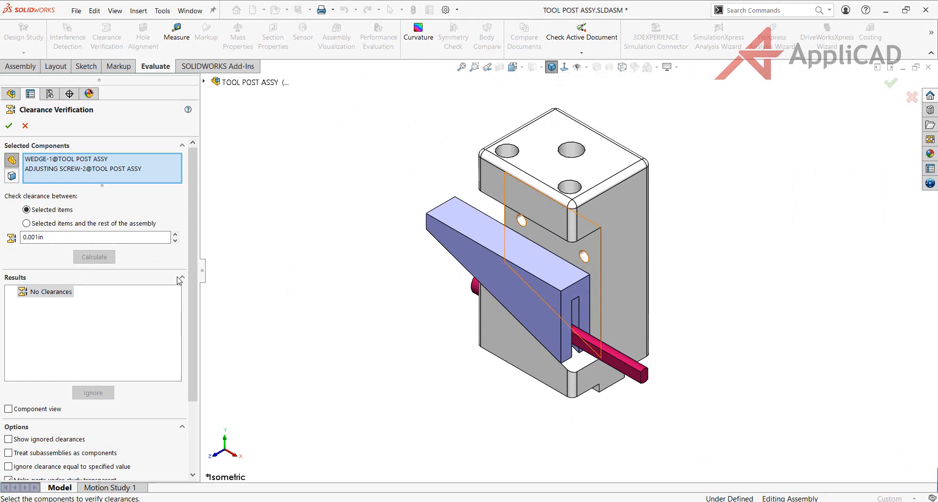
pyautogui.scroll(-3, 73, 342)
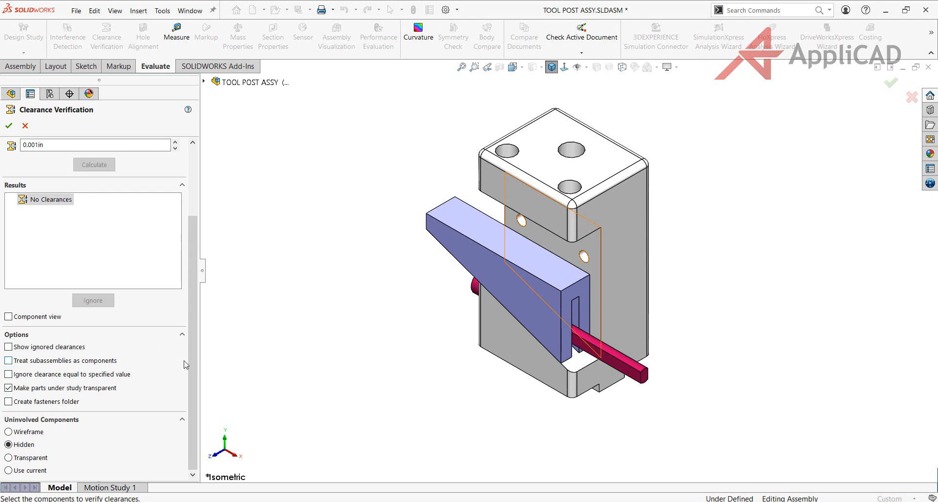
pyautogui.scroll(3, 189, 363)
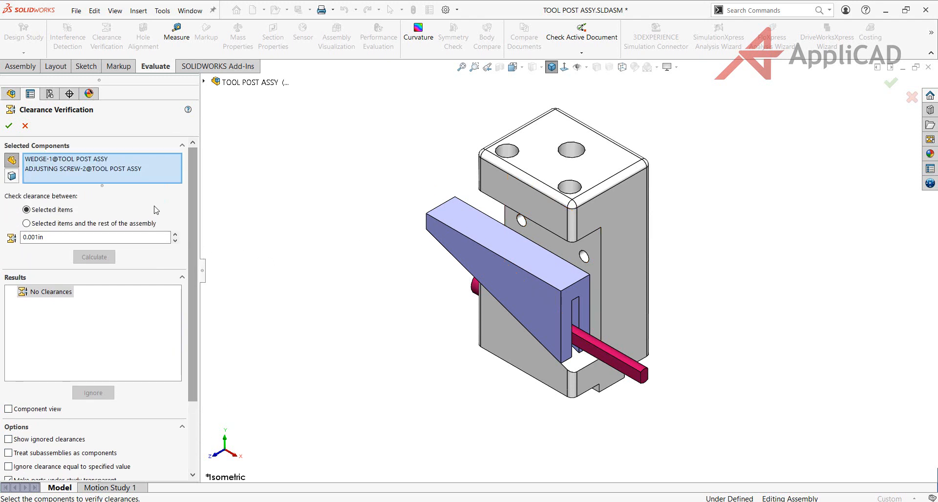
pyautogui.click(25, 126)
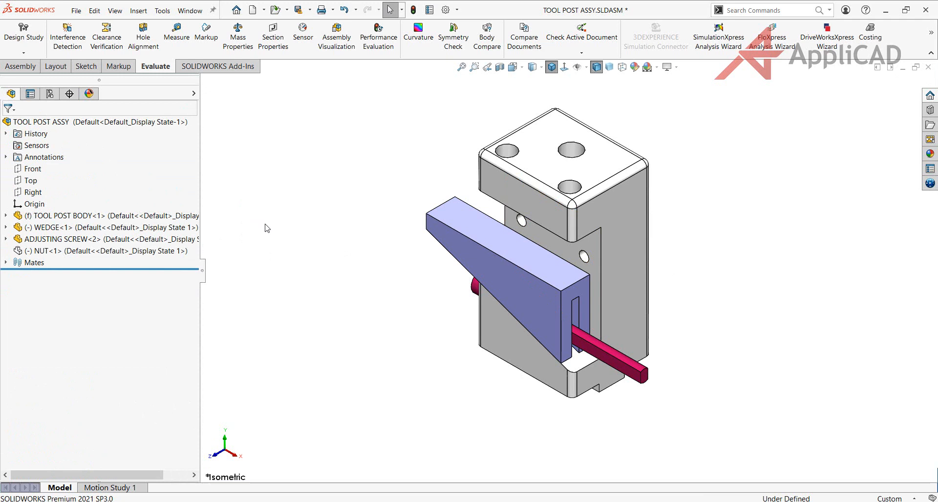